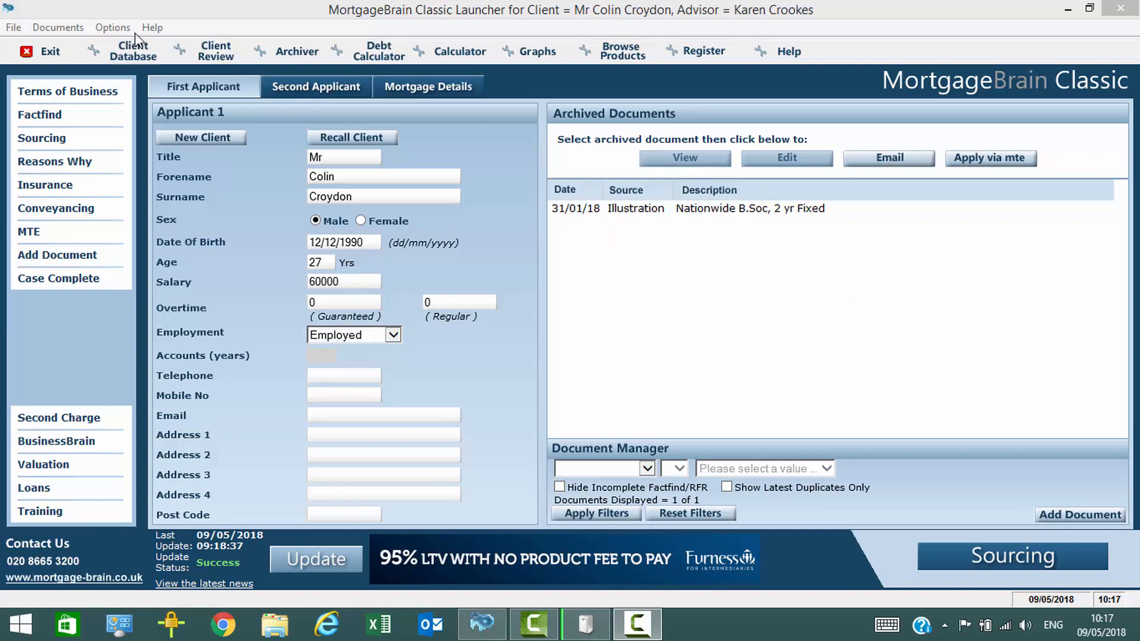
Open the Client Database on the current client's details and bring up the dormant client list
{"action": "left_click", "coordinate": [134, 52]}
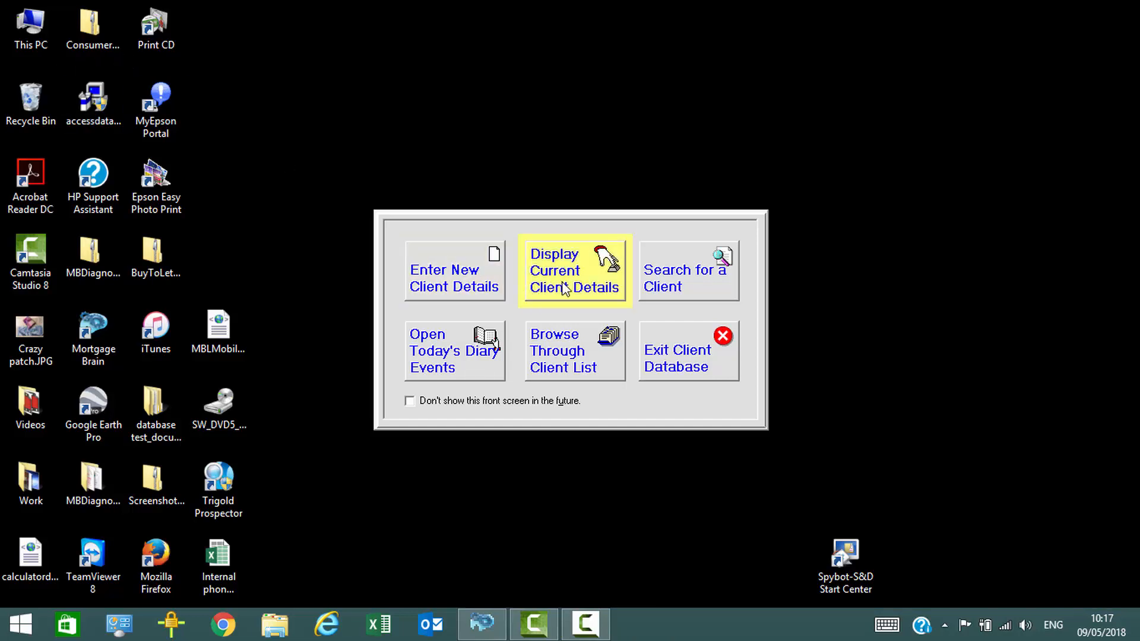
{"action": "left_click", "coordinate": [579, 282]}
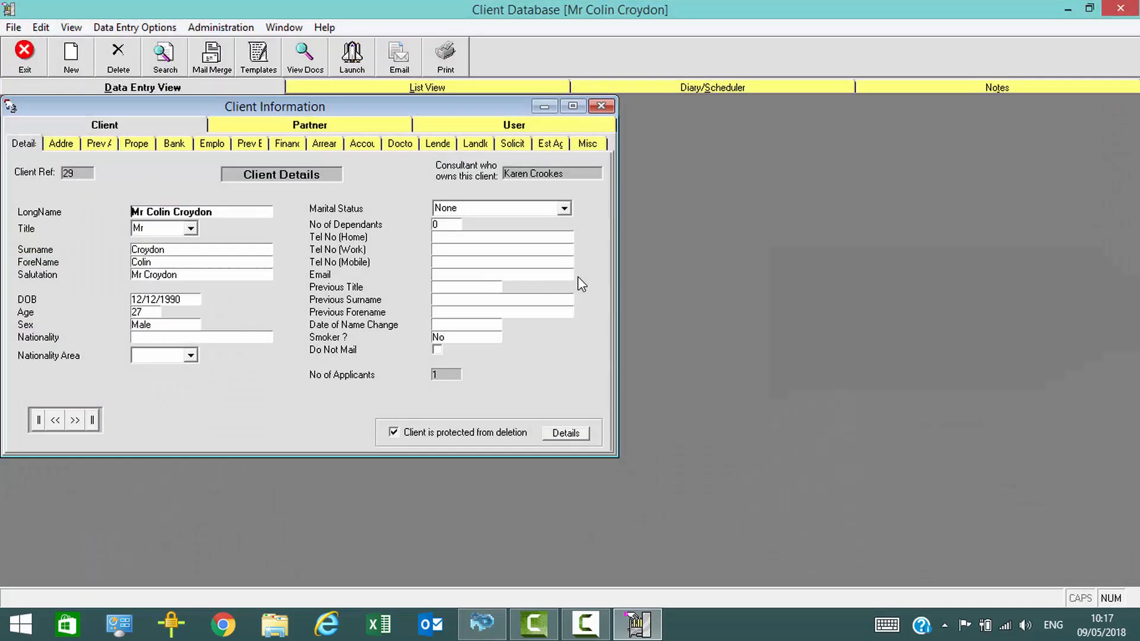
{"action": "left_click", "coordinate": [72, 27]}
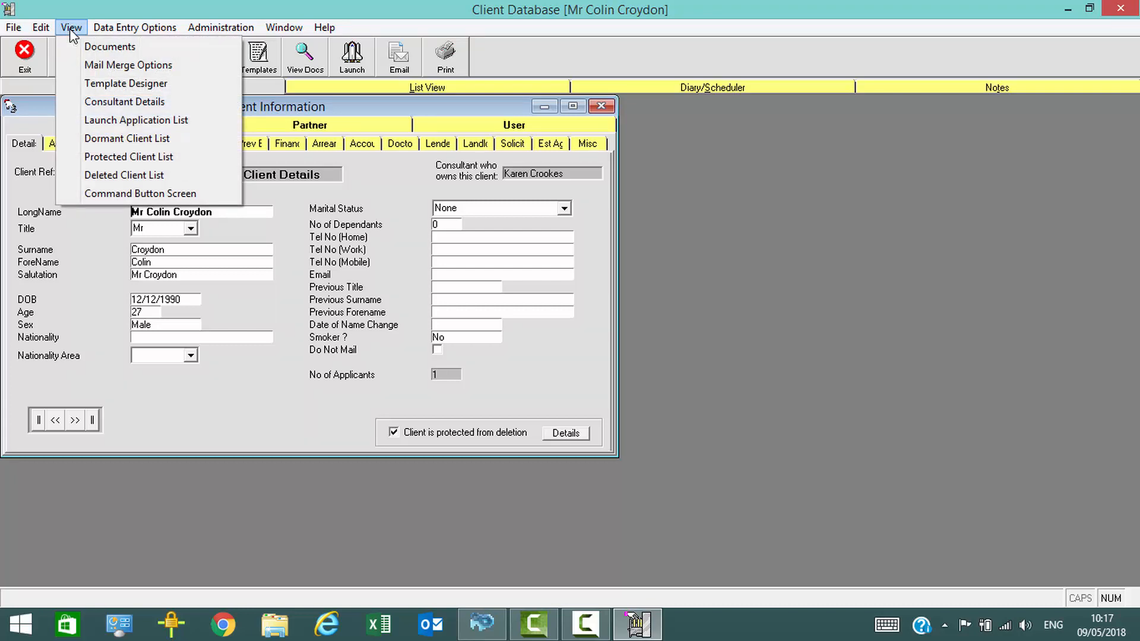
{"action": "left_click", "coordinate": [117, 143]}
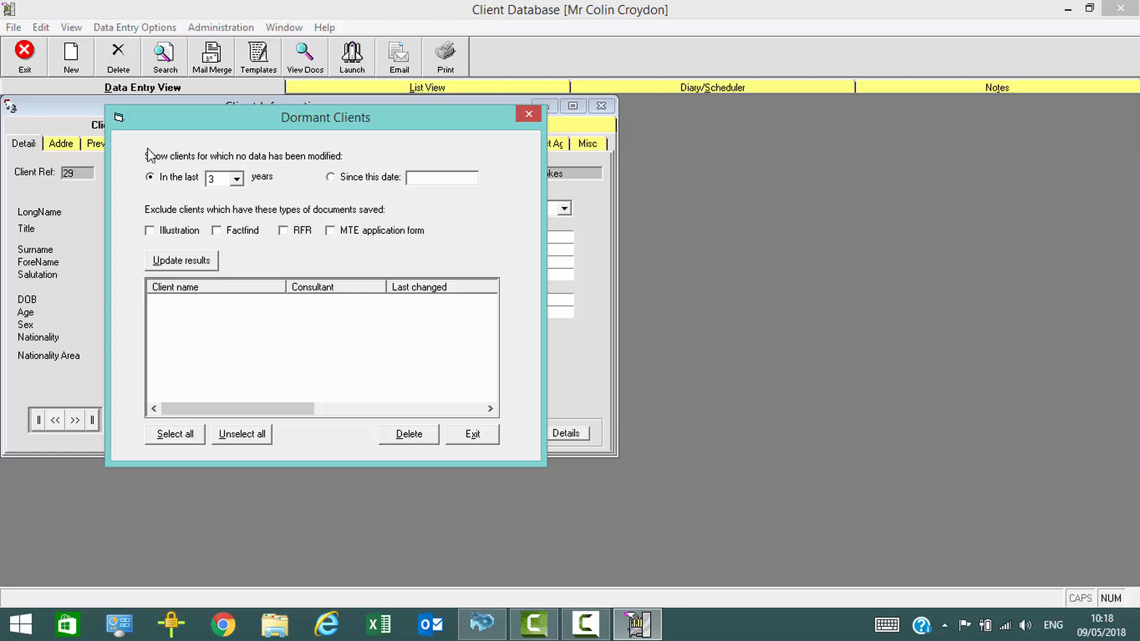
List the dormant clients for which no data has been modified in the last 1 year
{"action": "left_click", "coordinate": [237, 179]}
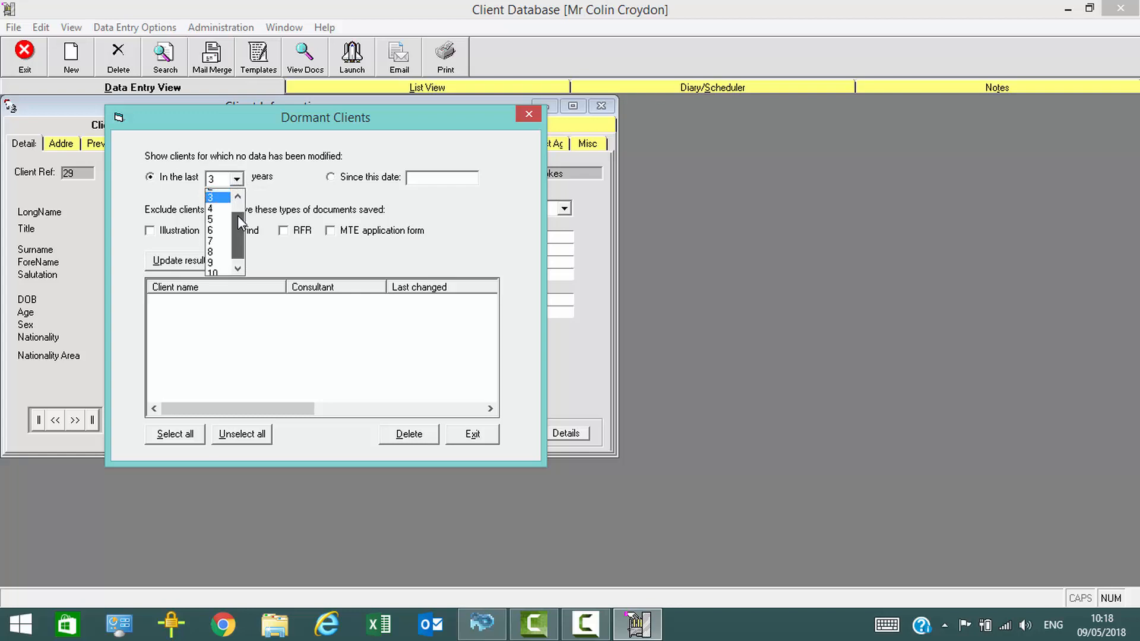
{"action": "scroll", "coordinate": [237, 216], "scroll_direction": "up", "scroll_amount": 1}
{"action": "left_click", "coordinate": [213, 195]}
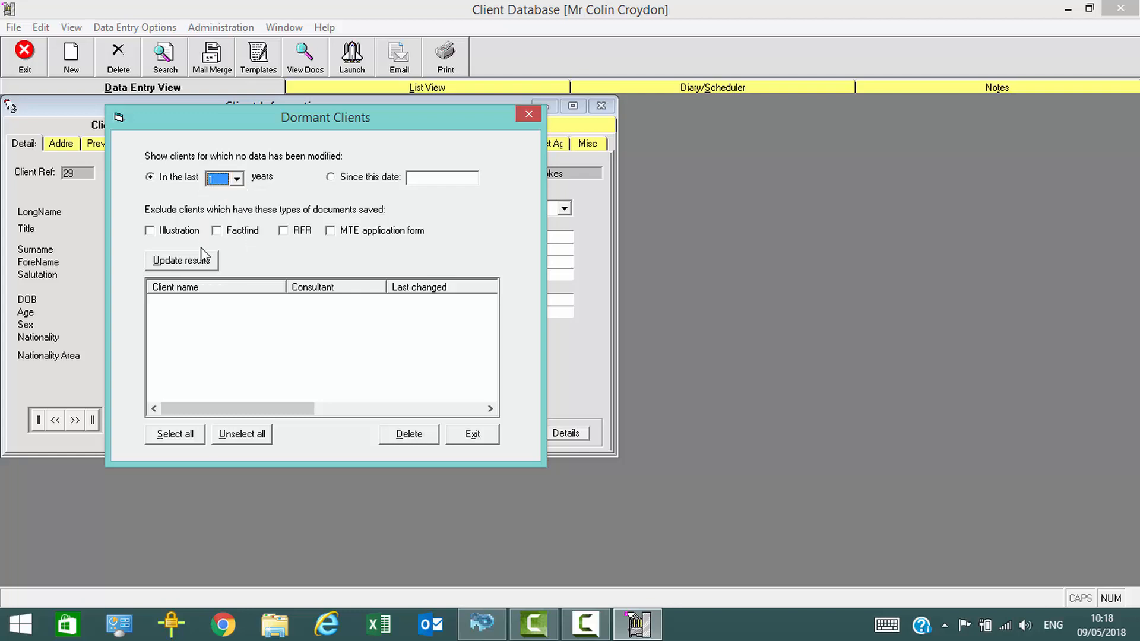
{"action": "left_click", "coordinate": [191, 262]}
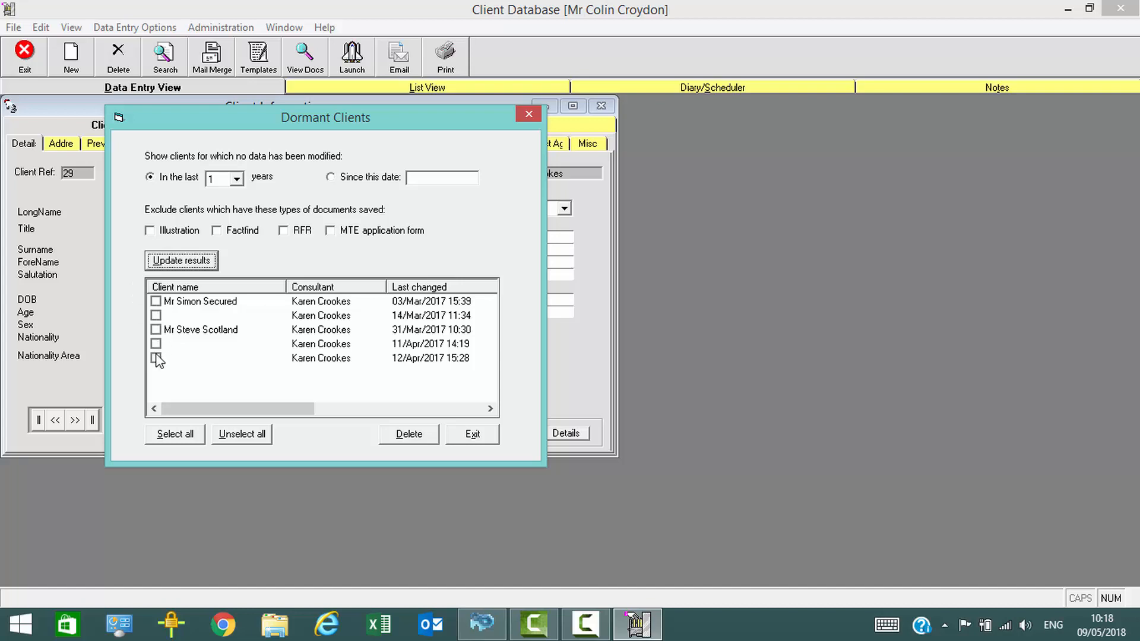
Delete all data and documents for the first dormant client with the reason "Client no longer wishes to be contacted", and close the dormant list
{"action": "left_click", "coordinate": [156, 301]}
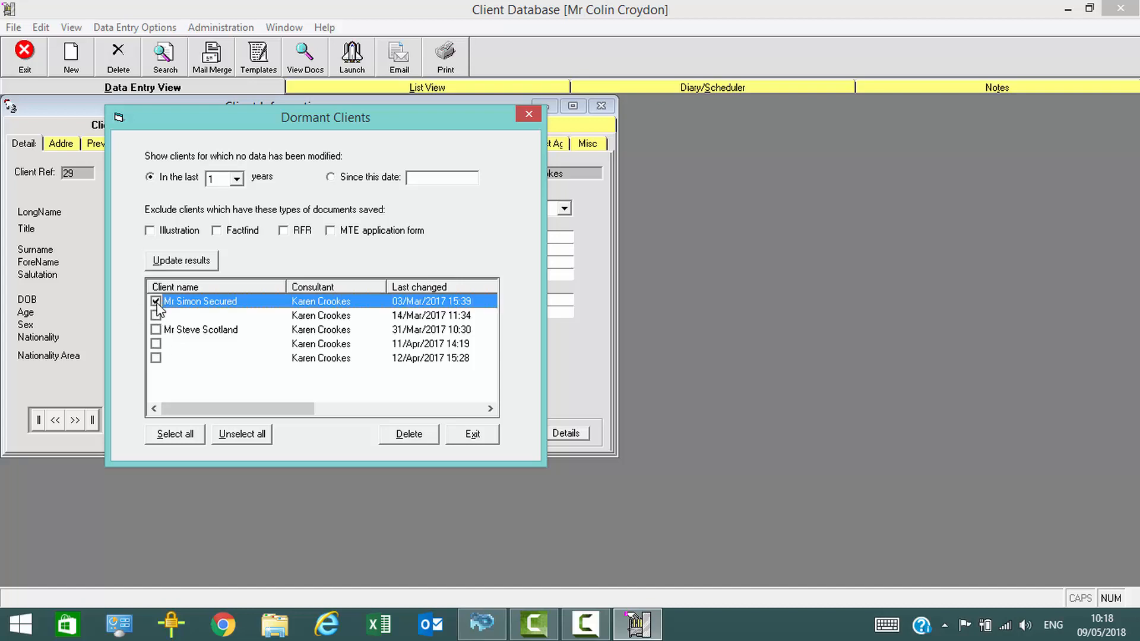
{"action": "left_click", "coordinate": [421, 437]}
{"action": "left_click", "coordinate": [518, 365]}
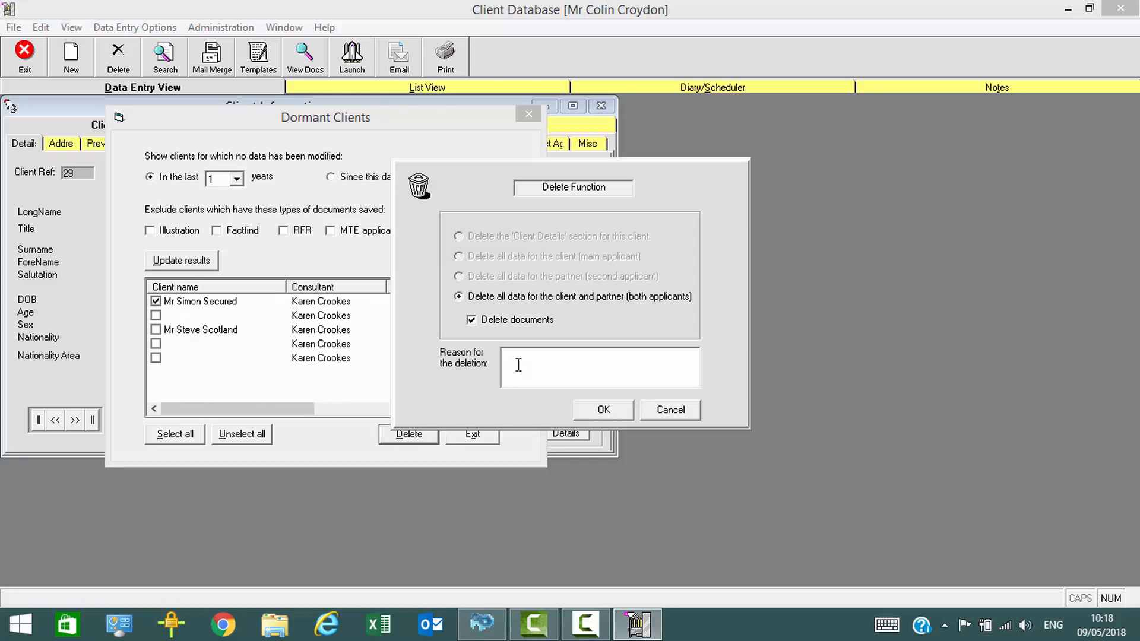
{"action": "type", "text": "Client no longer wishes to be contacted"}
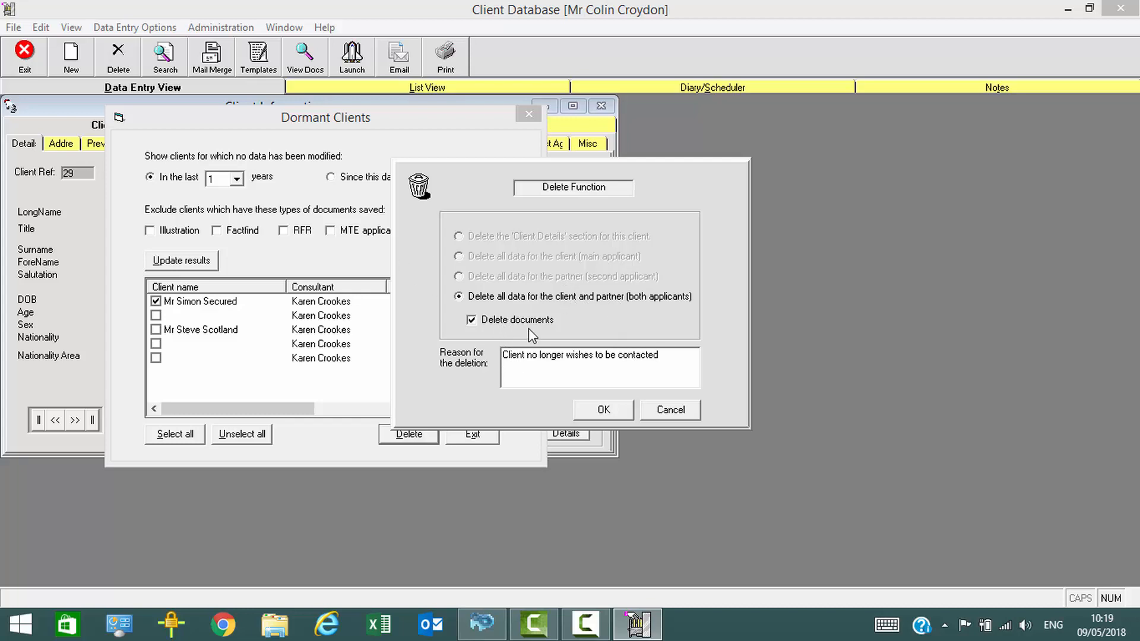
{"action": "left_click", "coordinate": [605, 411]}
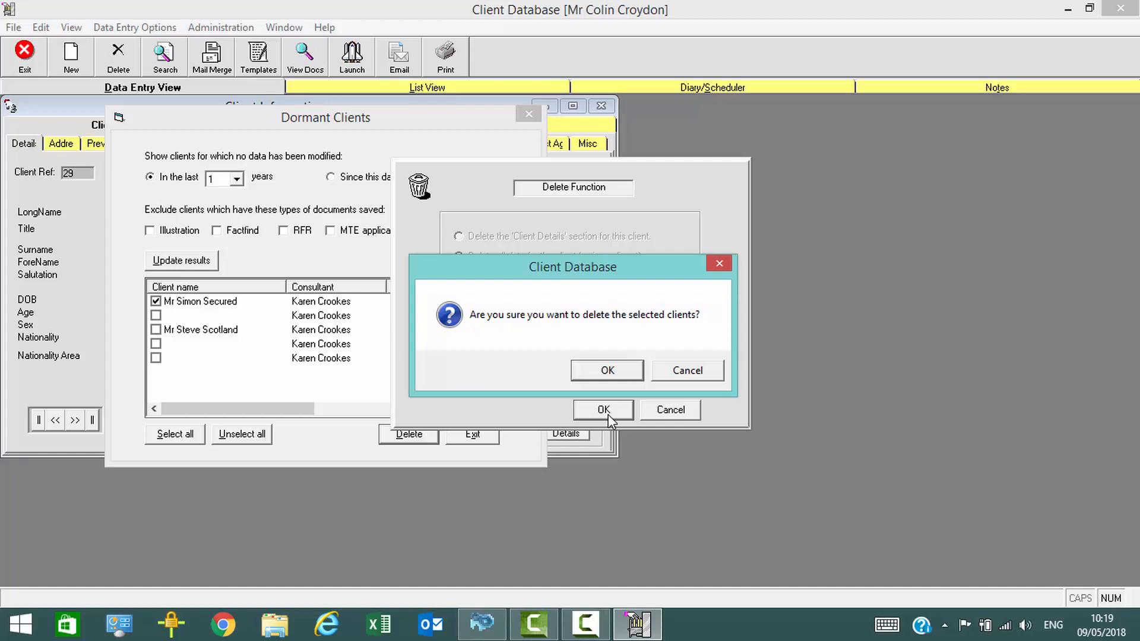
{"action": "left_click", "coordinate": [609, 370]}
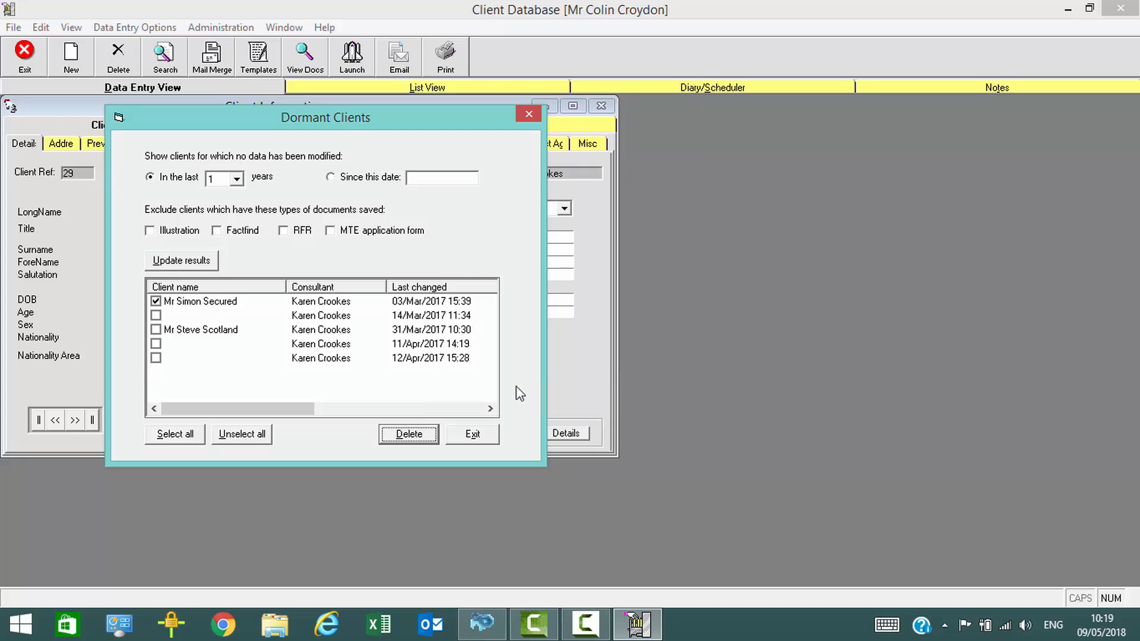
{"action": "left_click", "coordinate": [473, 440]}
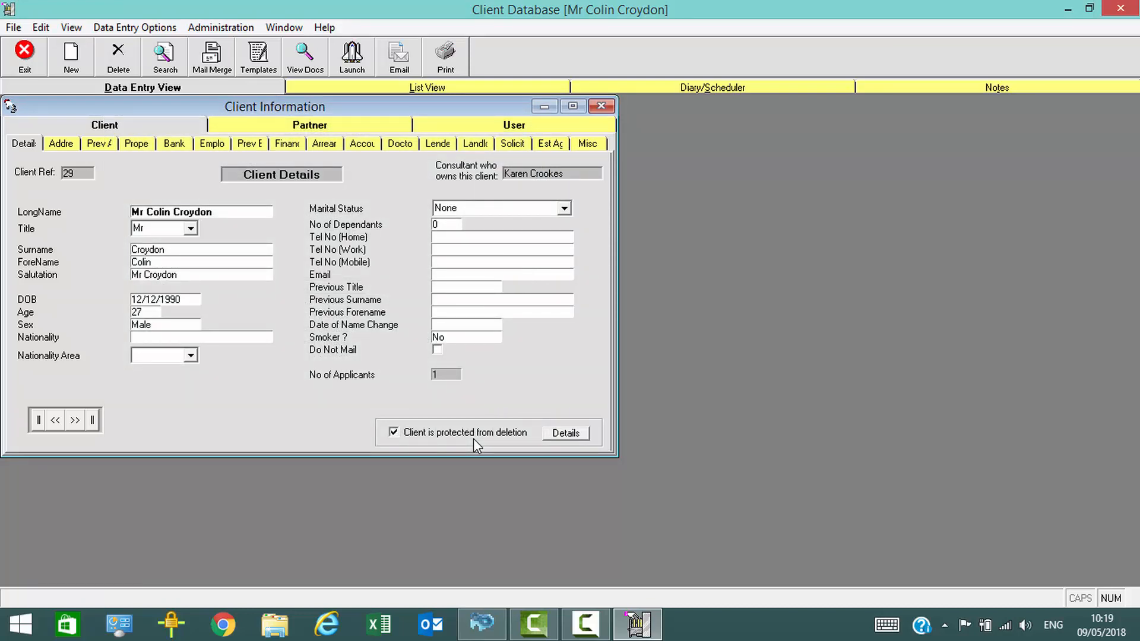
Review the deleted client list with its deletion dates, types and reasons, and close it
{"action": "left_click", "coordinate": [73, 27]}
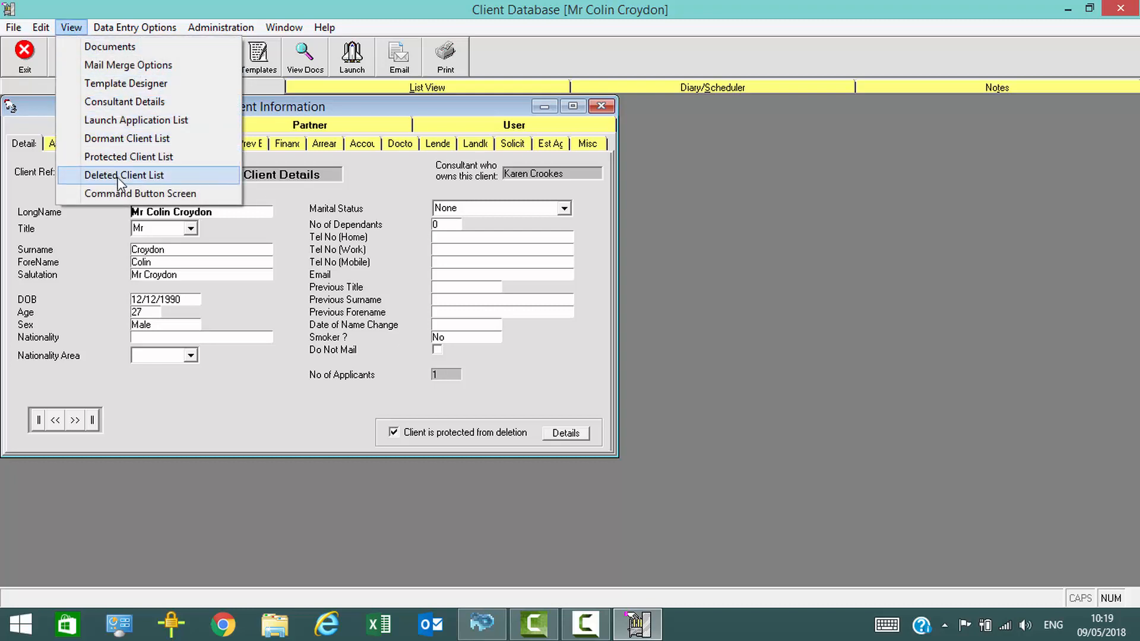
{"action": "left_click", "coordinate": [121, 176]}
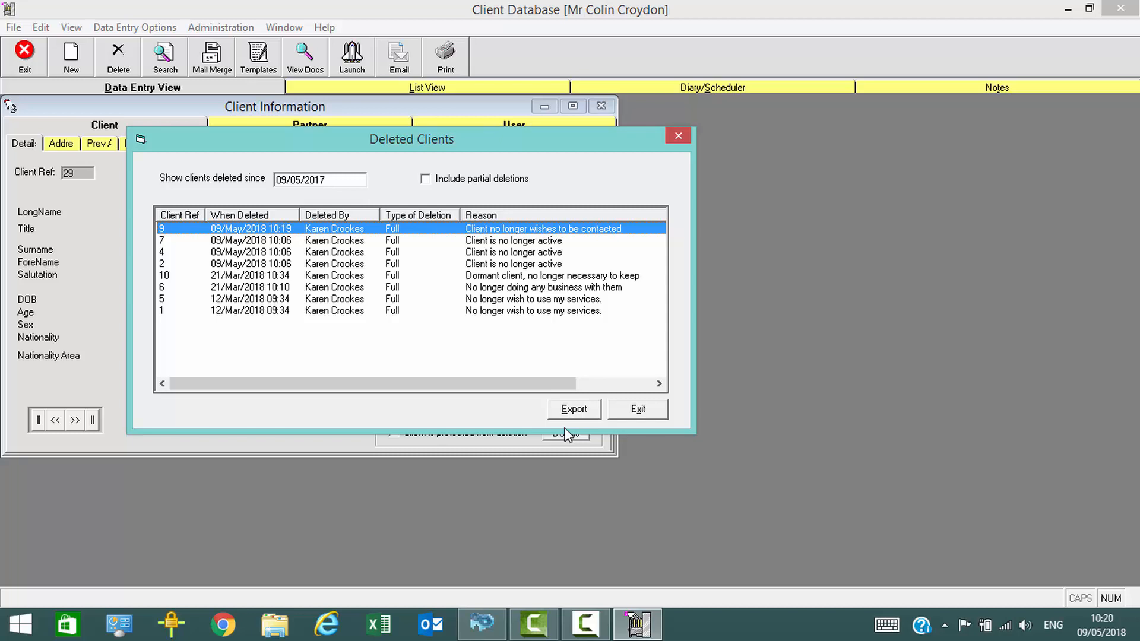
{"action": "left_click", "coordinate": [638, 411]}
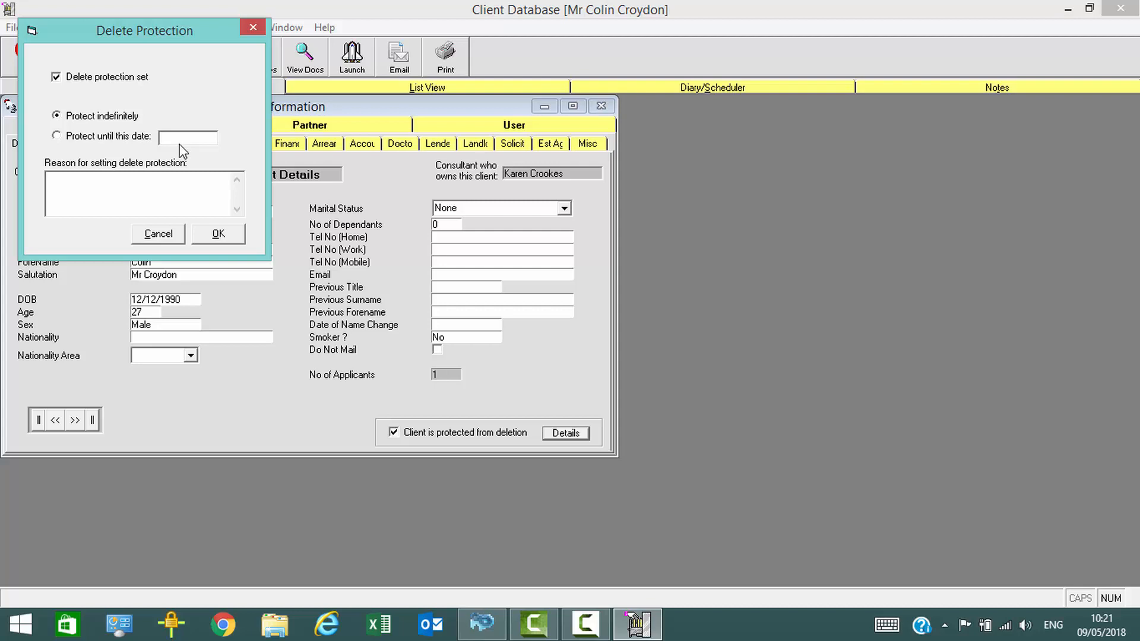
Leave the delete protection settings unchanged and review the protected client list's expiry dates and reasons
{"action": "left_click", "coordinate": [160, 235]}
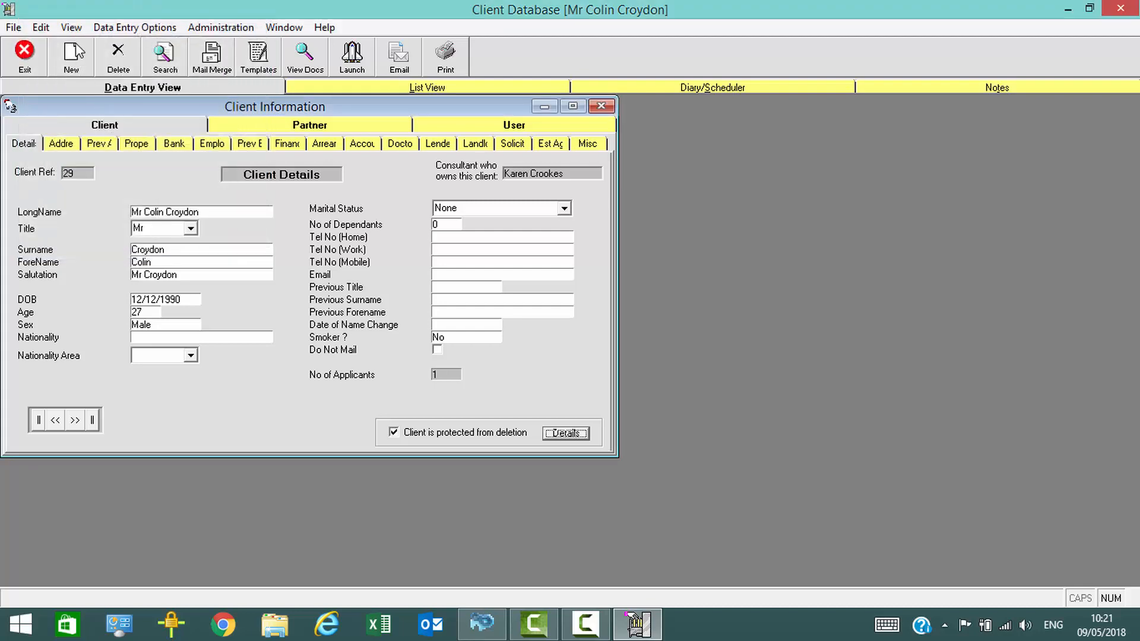
{"action": "left_click", "coordinate": [70, 28]}
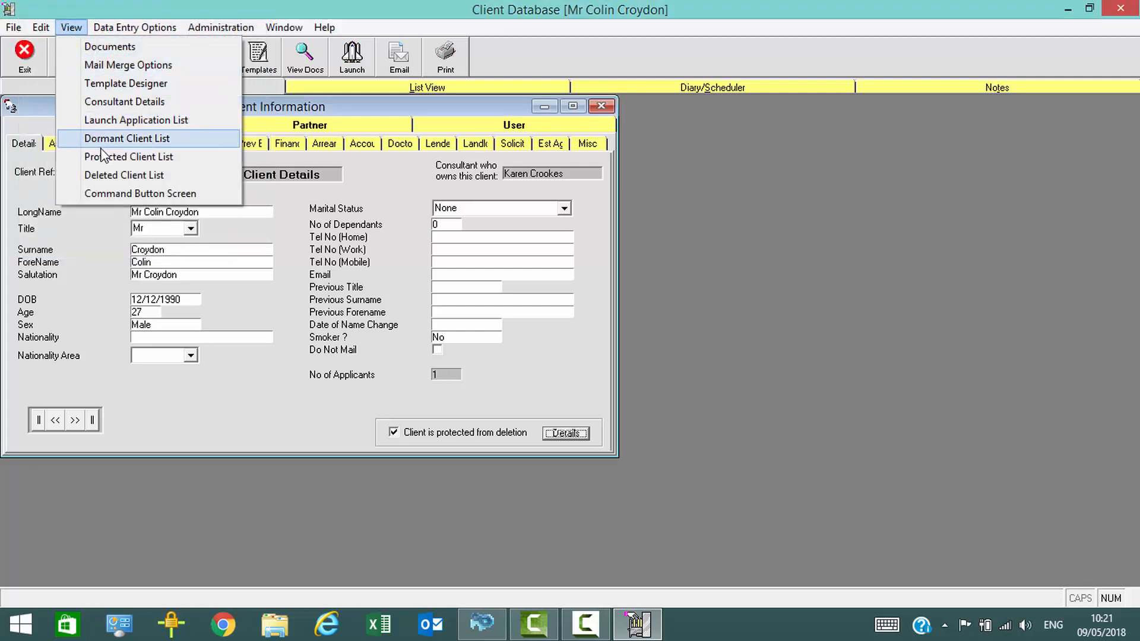
{"action": "left_click", "coordinate": [104, 158]}
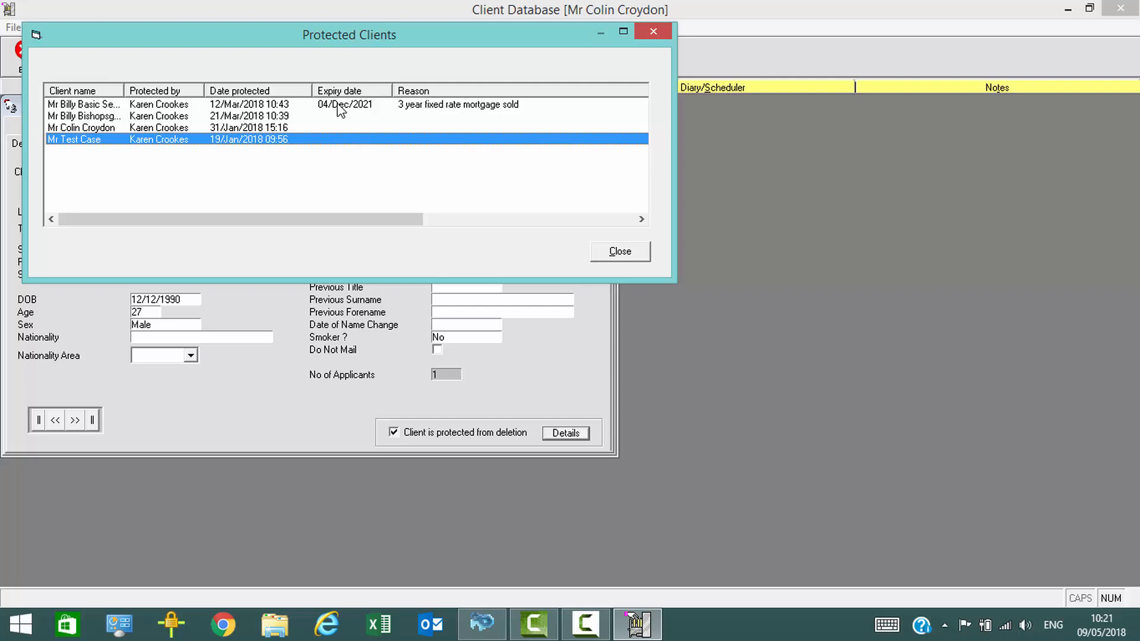
{"action": "left_click", "coordinate": [619, 253]}
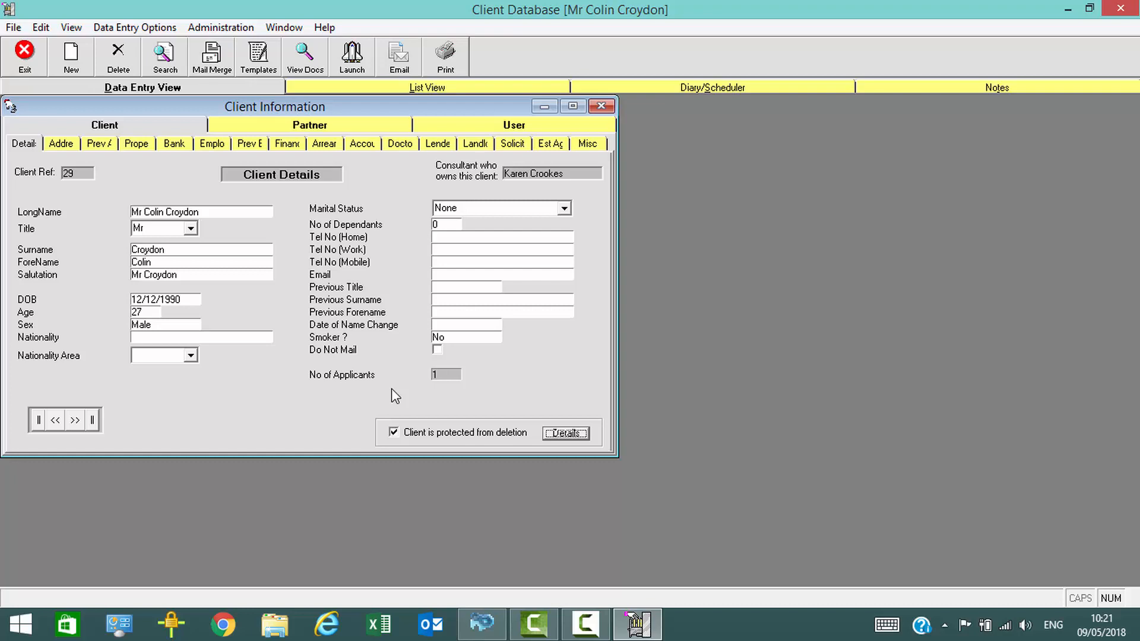
Start the Export Wizard for selected clients and choose the first client in the list
{"action": "left_click", "coordinate": [12, 28]}
{"action": "mouse_move", "coordinate": [48, 86]}
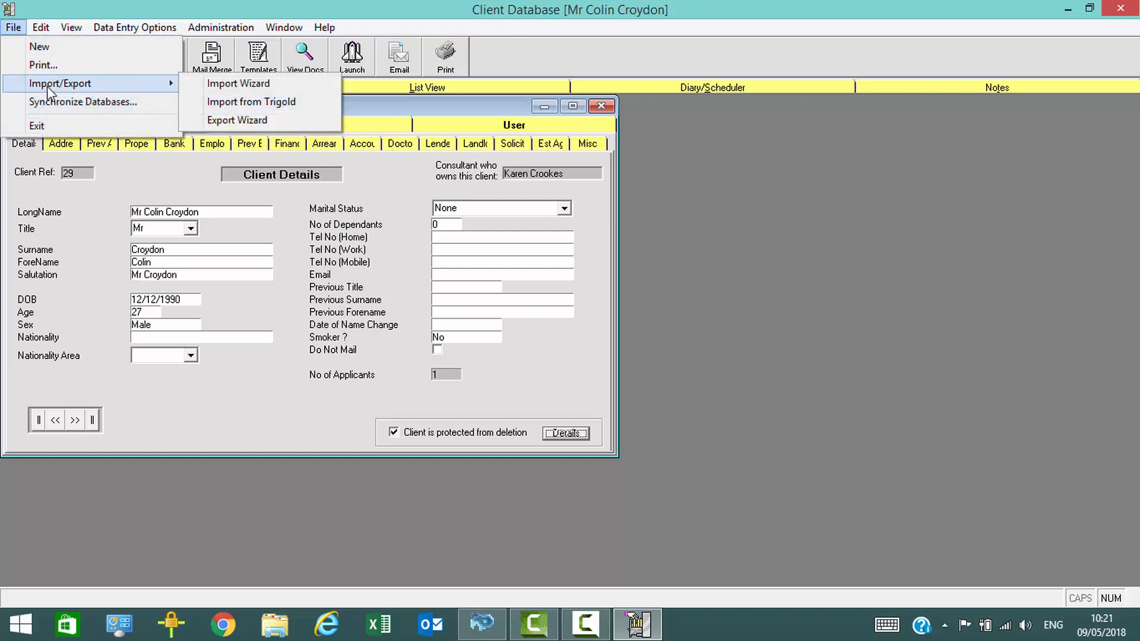
{"action": "left_click", "coordinate": [221, 121]}
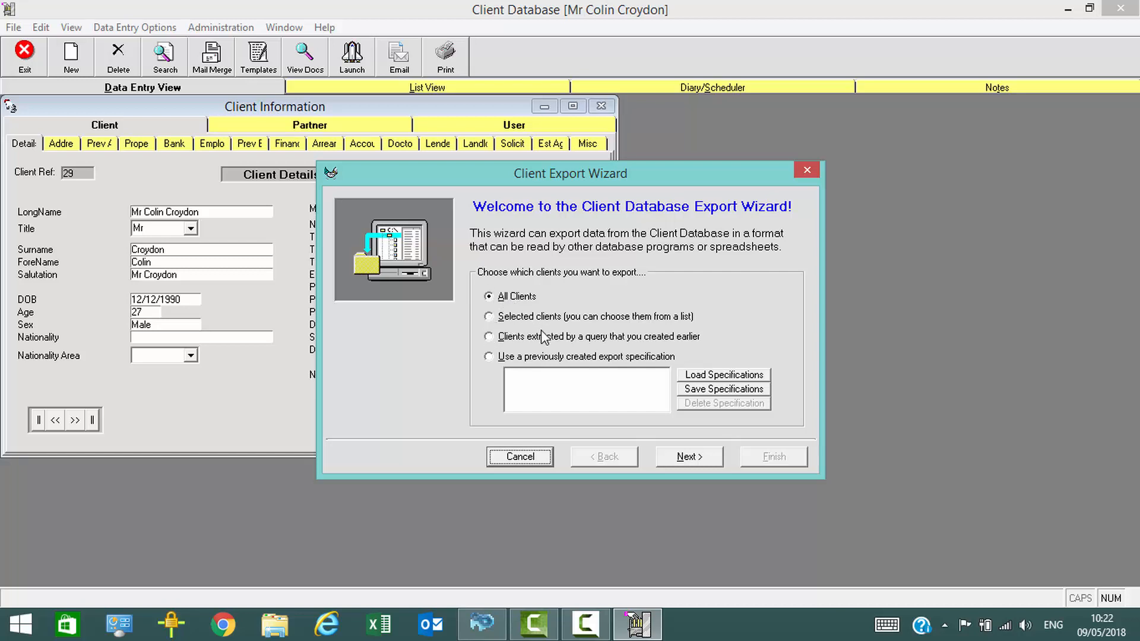
{"action": "left_click", "coordinate": [489, 316]}
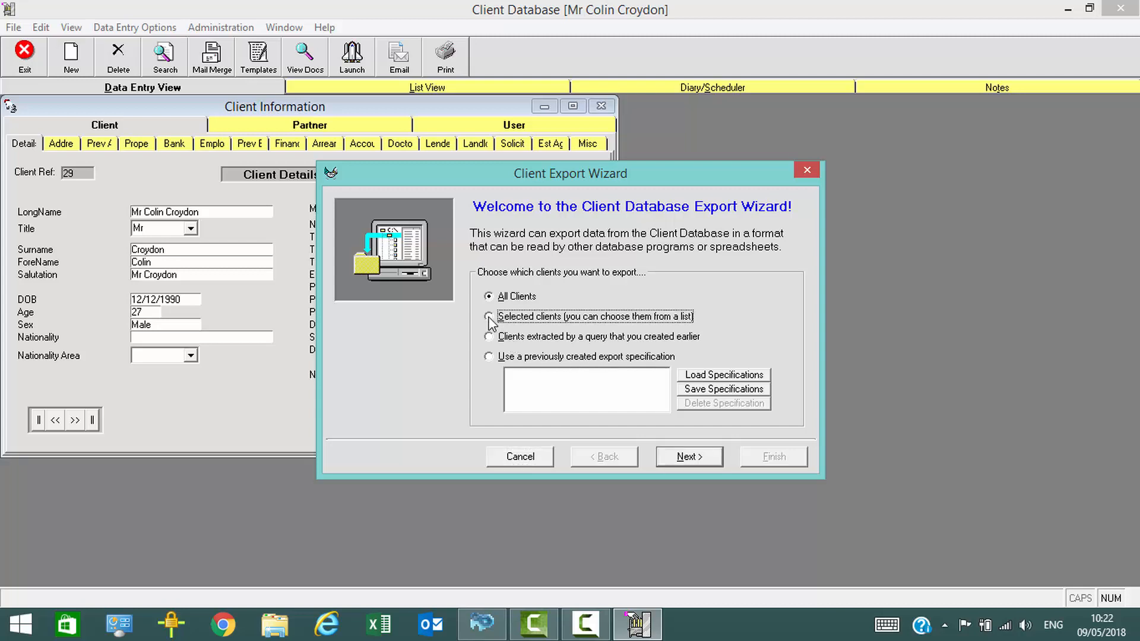
{"action": "left_click", "coordinate": [690, 458]}
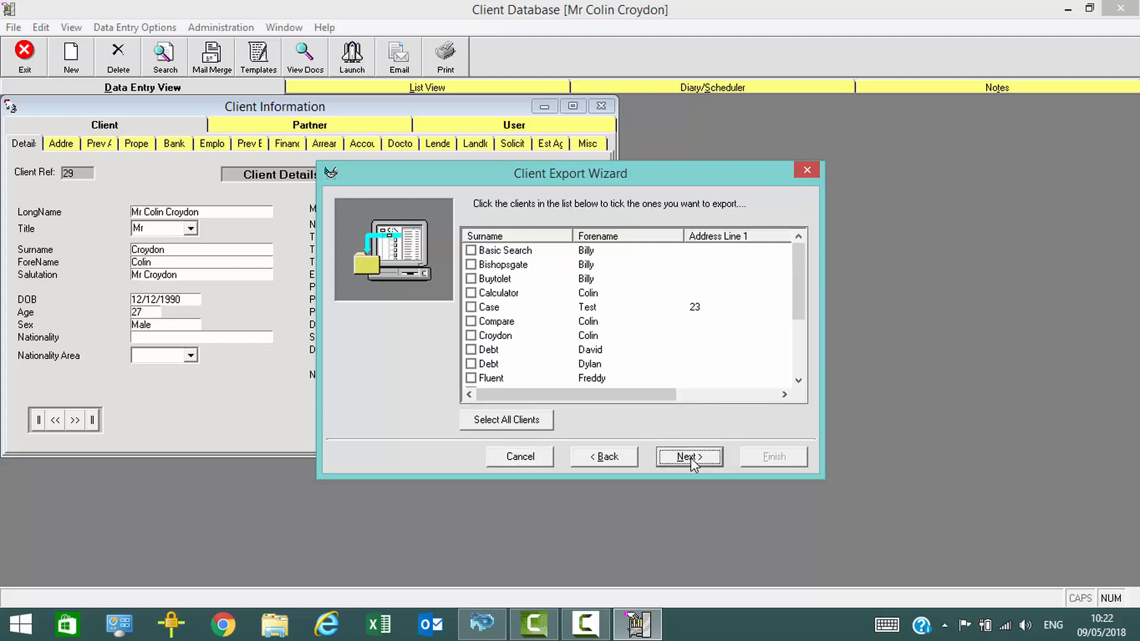
{"action": "left_click_drag", "start_coordinate": [797, 271], "coordinate": [794, 243]}
{"action": "left_click", "coordinate": [470, 251]}
{"action": "left_click", "coordinate": [687, 458]}
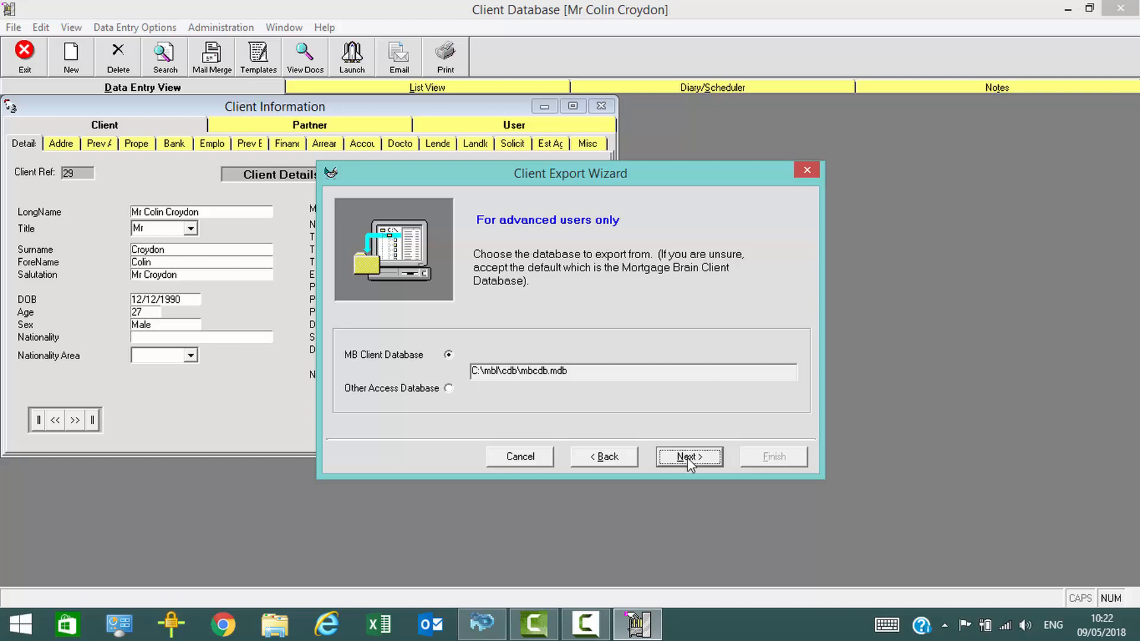
Accept the default MB Client Database, include documents in the export, and use the CSV (Comma Delimited) format
{"action": "left_click", "coordinate": [687, 458]}
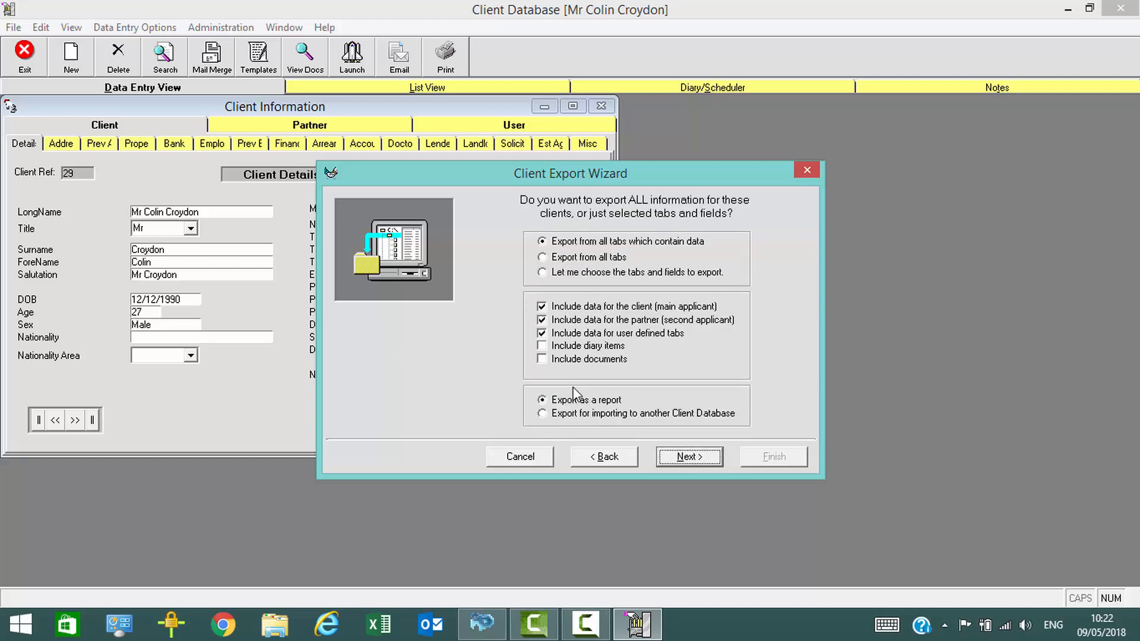
{"action": "left_click", "coordinate": [540, 361]}
{"action": "left_click", "coordinate": [692, 458]}
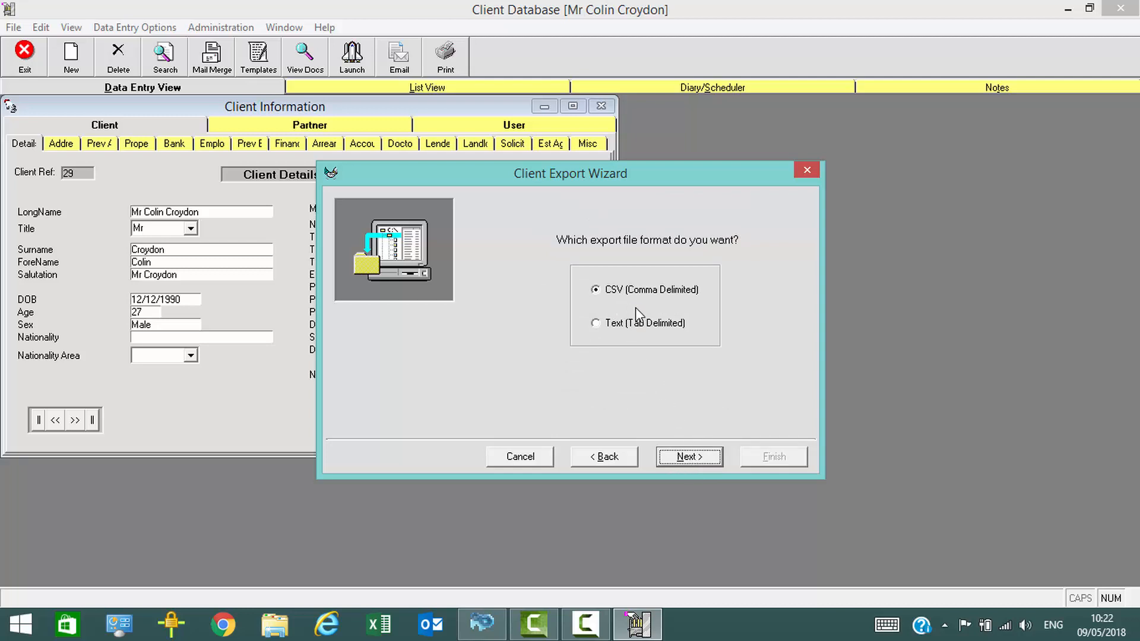
{"action": "left_click", "coordinate": [696, 456]}
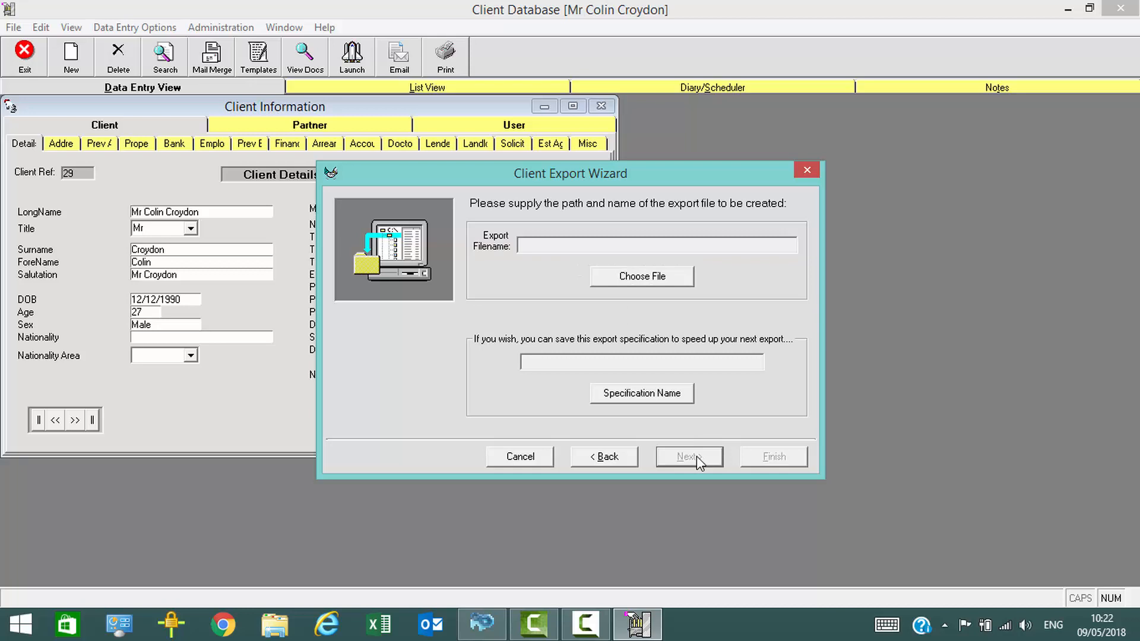
Set the export file to "Test client" in comma delimited format on the Desktop
{"action": "left_click", "coordinate": [630, 277]}
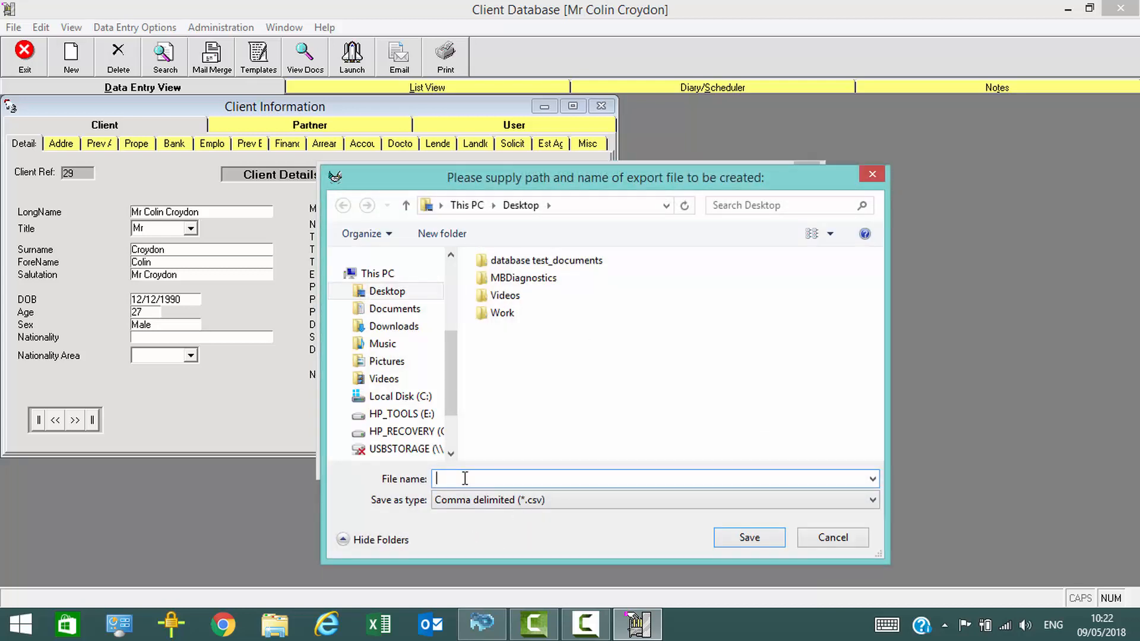
{"action": "type", "text": "Test co"}
{"action": "key", "text": "BackSpace"}
{"action": "type", "text": "lient"}
{"action": "left_click", "coordinate": [751, 536]}
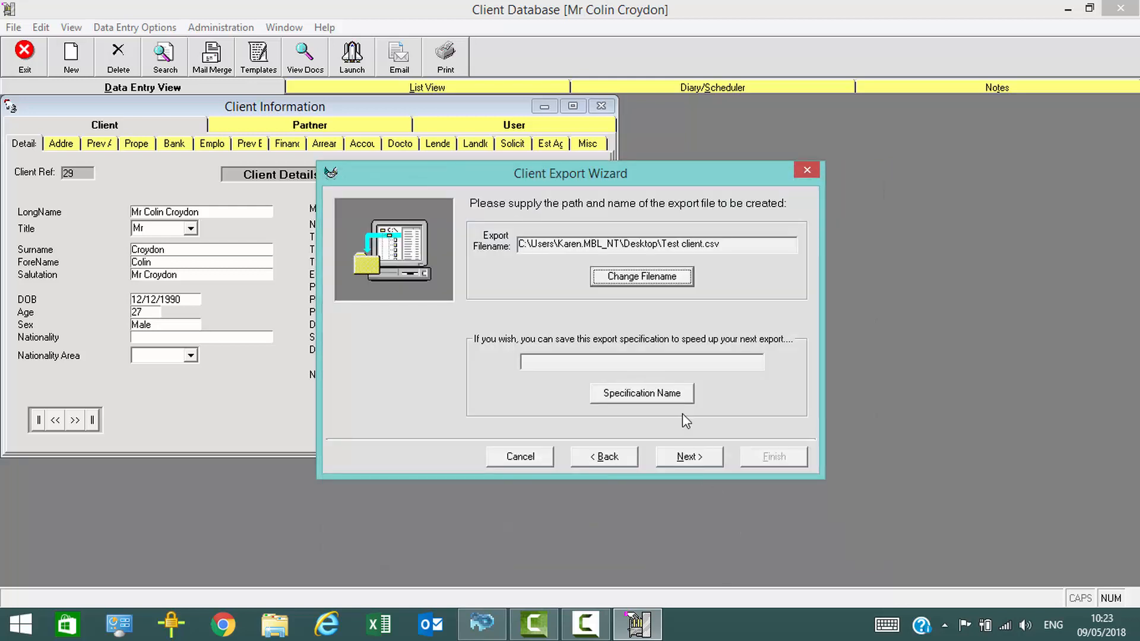
Finish the wizard to create the client export file and dismiss the completion messages
{"action": "left_click", "coordinate": [698, 461]}
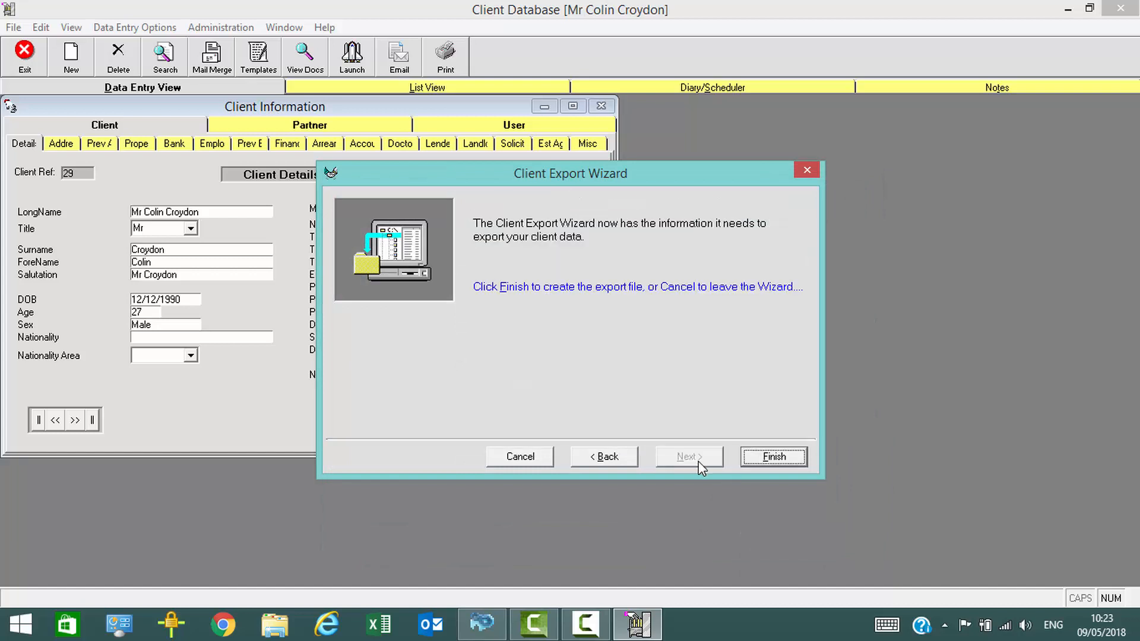
{"action": "left_click", "coordinate": [761, 458]}
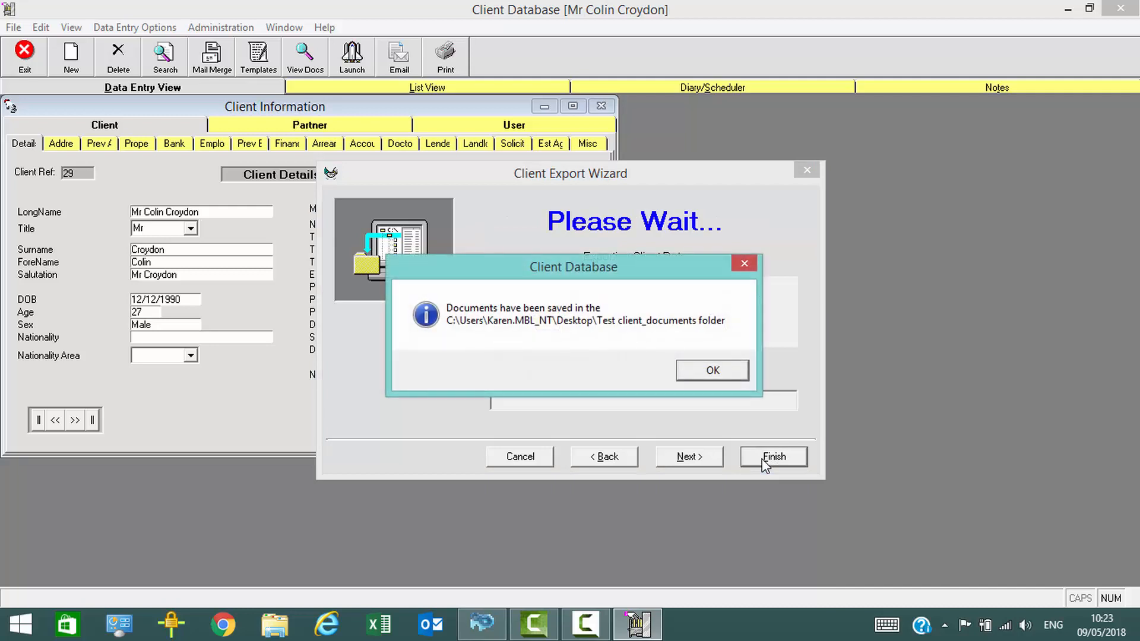
{"action": "left_click", "coordinate": [715, 371]}
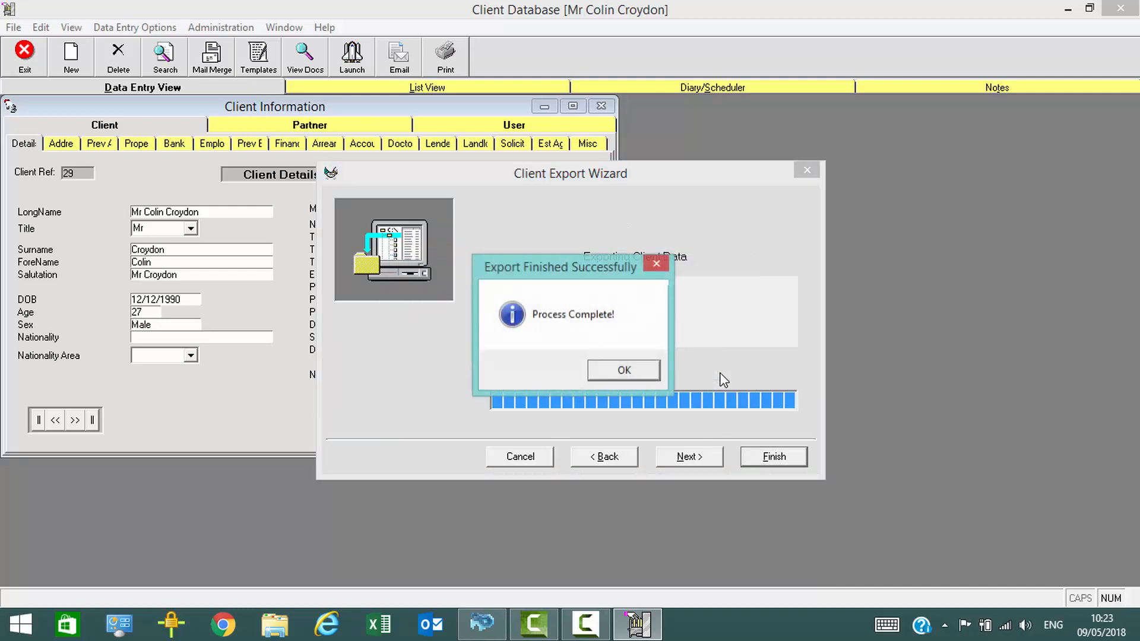
{"action": "left_click", "coordinate": [625, 372]}
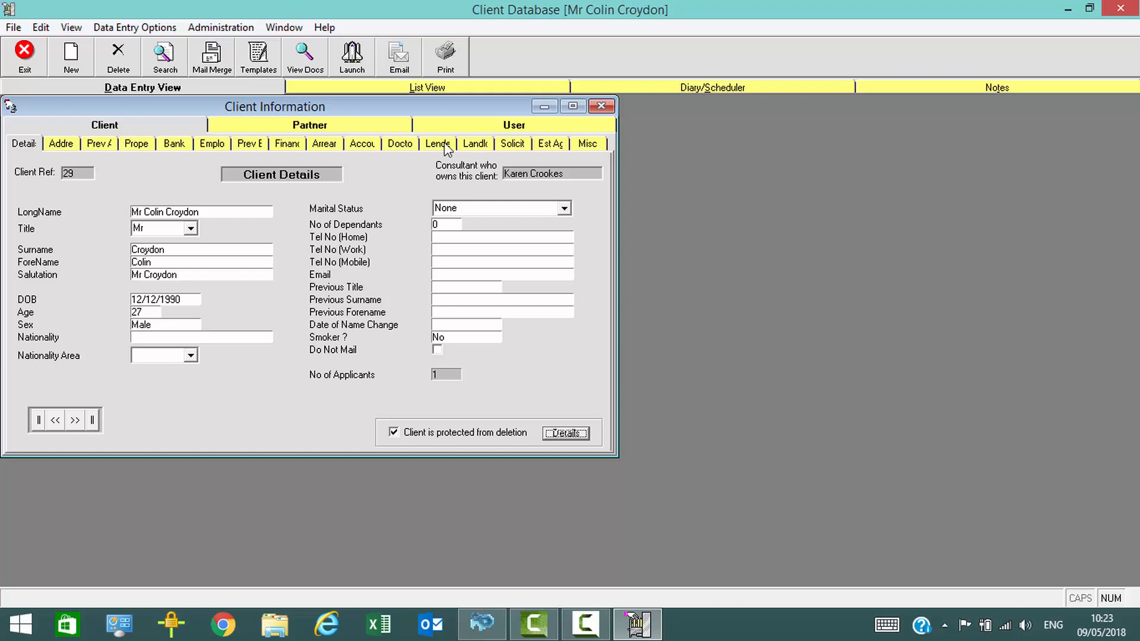
Open the Administrator options to view the data entry design mode settings, and close them without changes
{"action": "left_click", "coordinate": [228, 28]}
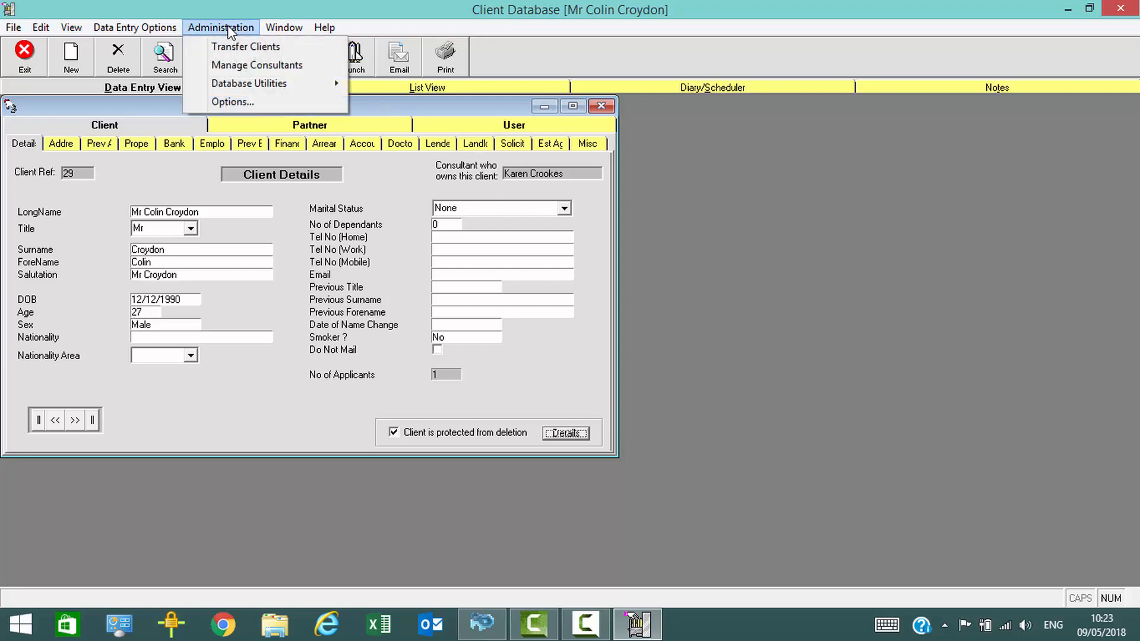
{"action": "left_click", "coordinate": [250, 109]}
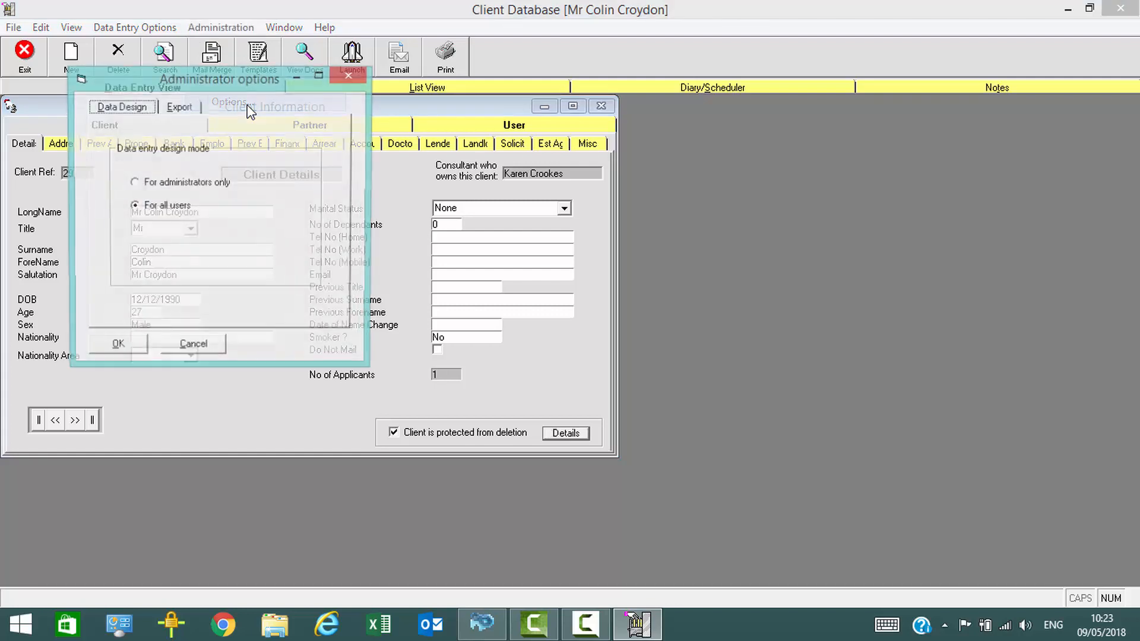
{"action": "left_click", "coordinate": [358, 74]}
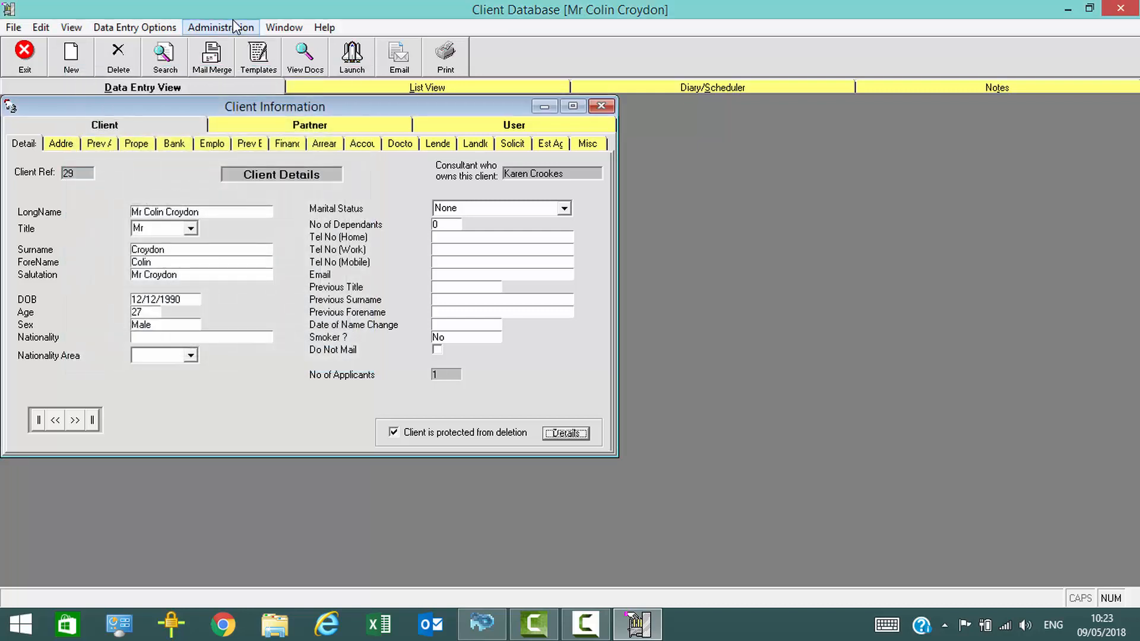
Open the database backup utility to examine the proposed backup location and file name, and cancel without saving
{"action": "left_click", "coordinate": [229, 27]}
{"action": "mouse_move", "coordinate": [319, 87]}
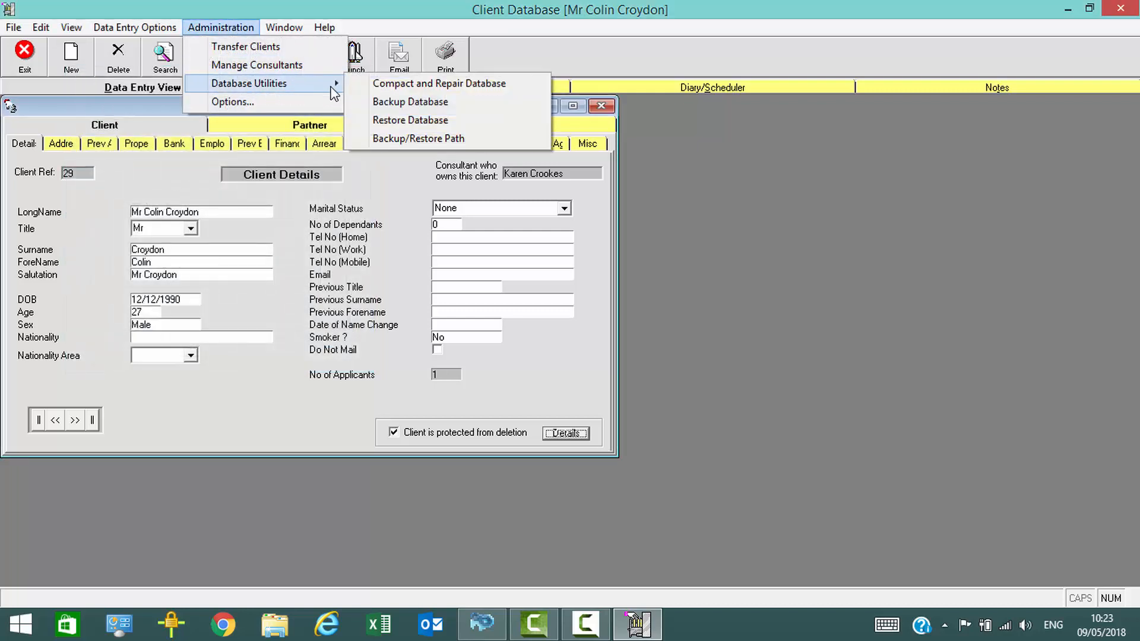
{"action": "left_click", "coordinate": [410, 102]}
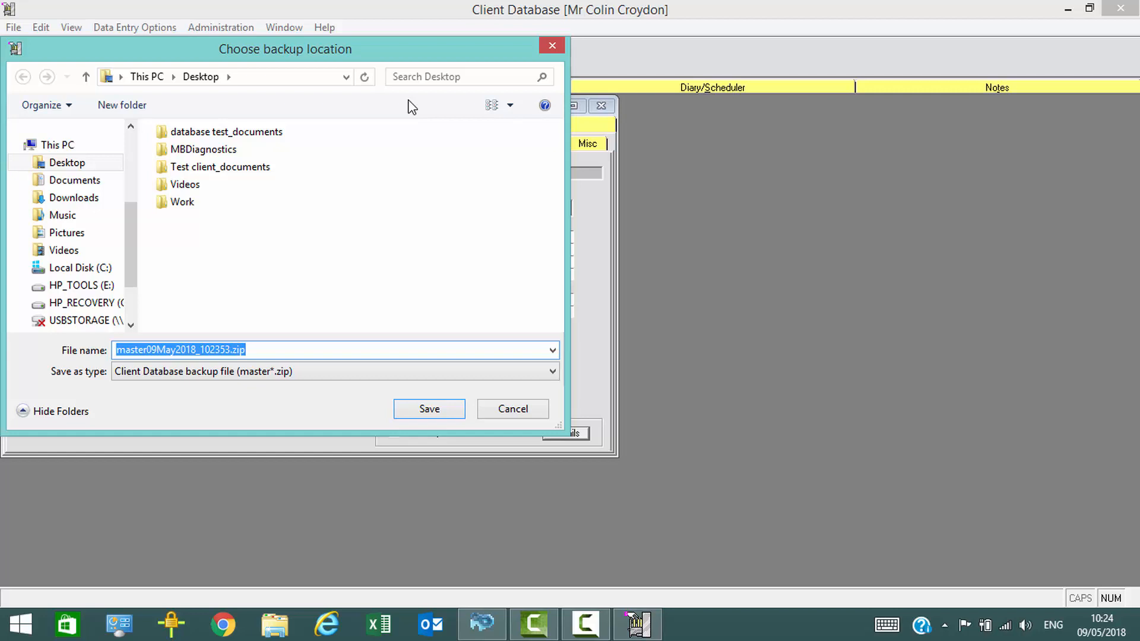
{"action": "left_click", "coordinate": [526, 415]}
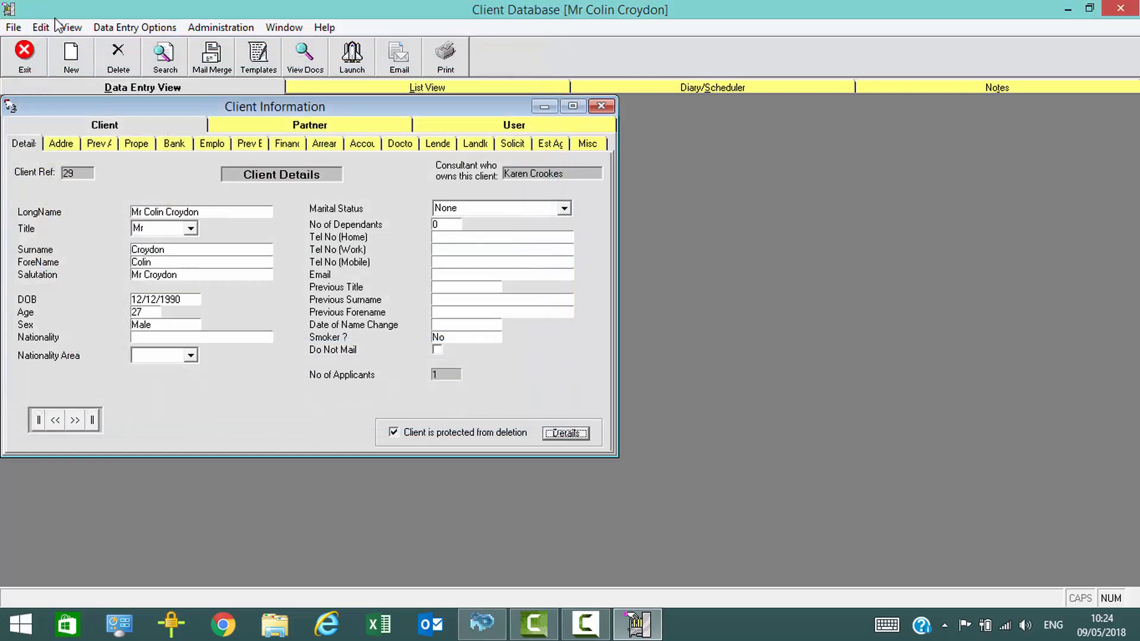
Check where the dormant, protected and deleted client lists are offered, and exit the Client Database
{"action": "left_click", "coordinate": [71, 28]}
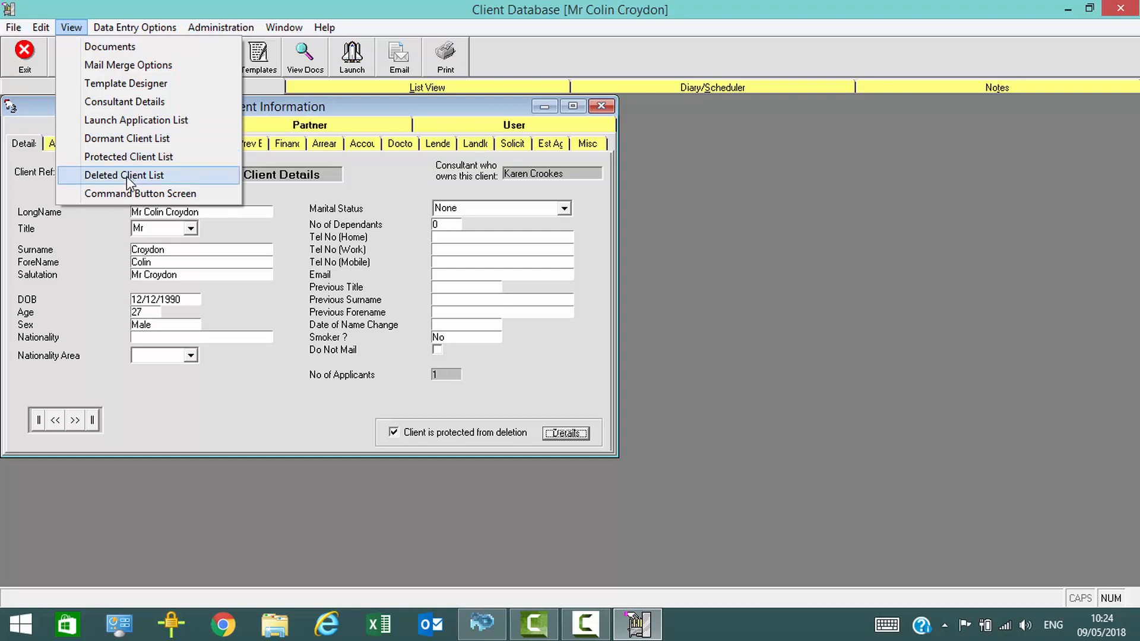
{"action": "left_click", "coordinate": [149, 11]}
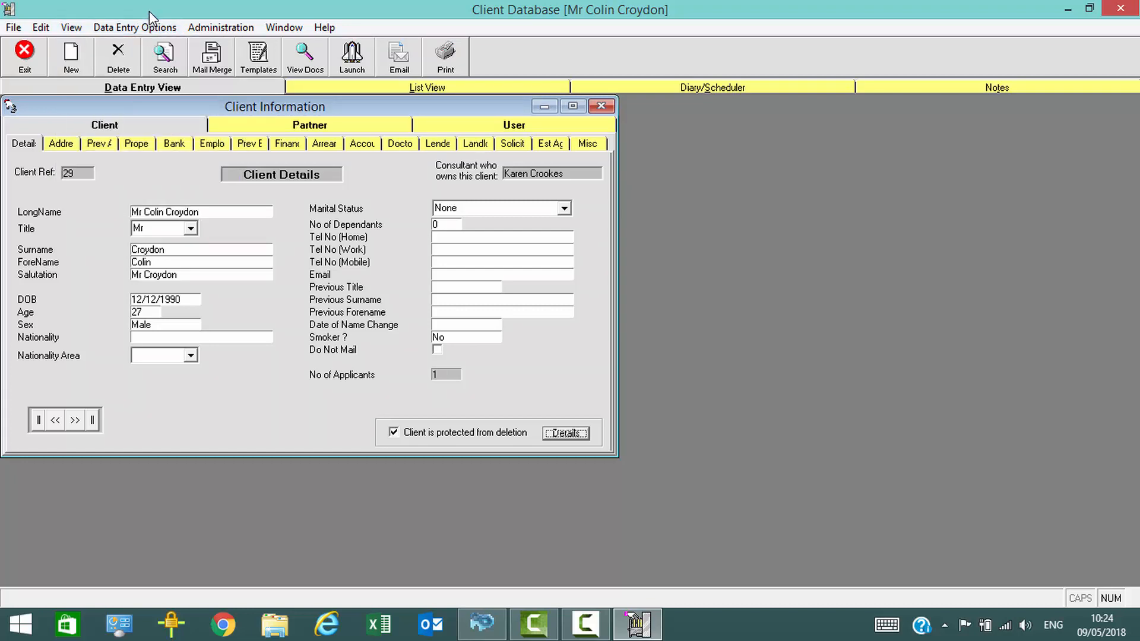
{"action": "left_click", "coordinate": [26, 57]}
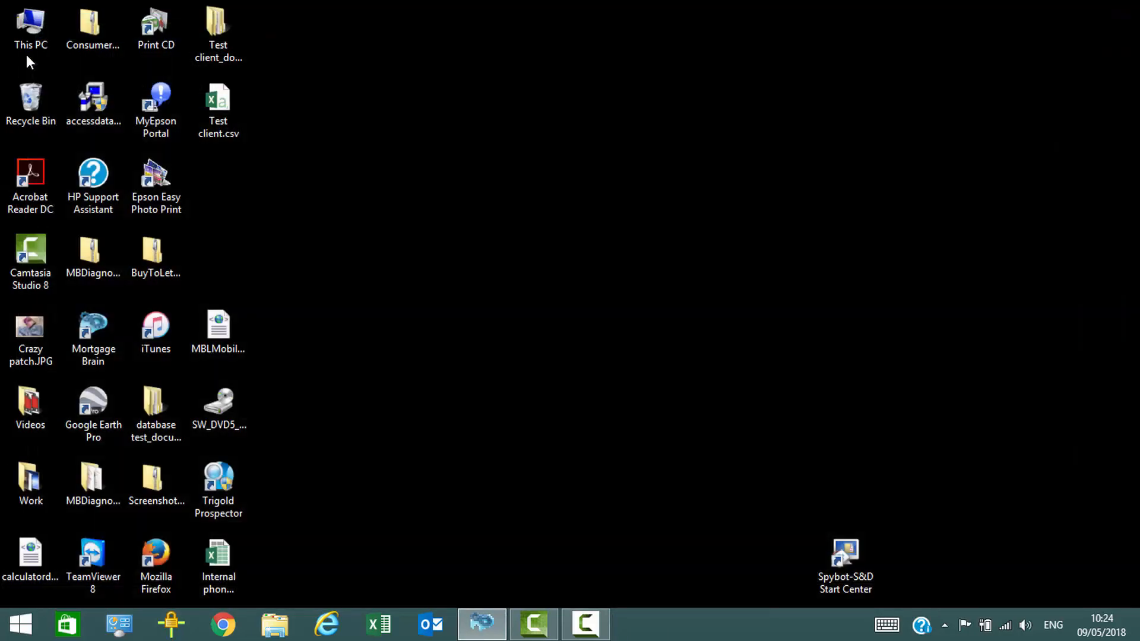